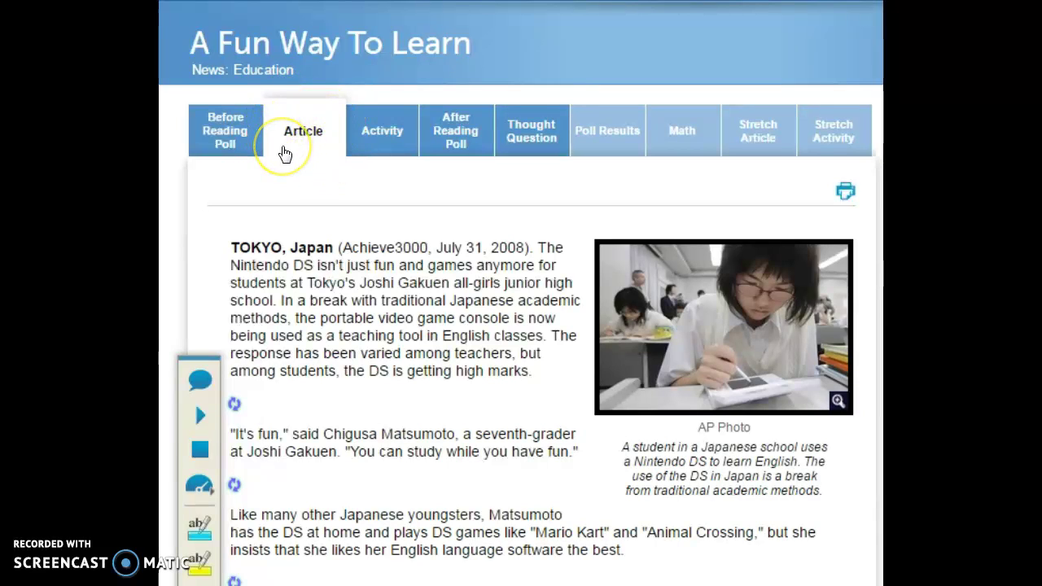
Open the Reading Connections notes below the article's first paragraph
{"action": "left_click", "coordinate": [182, 229]}
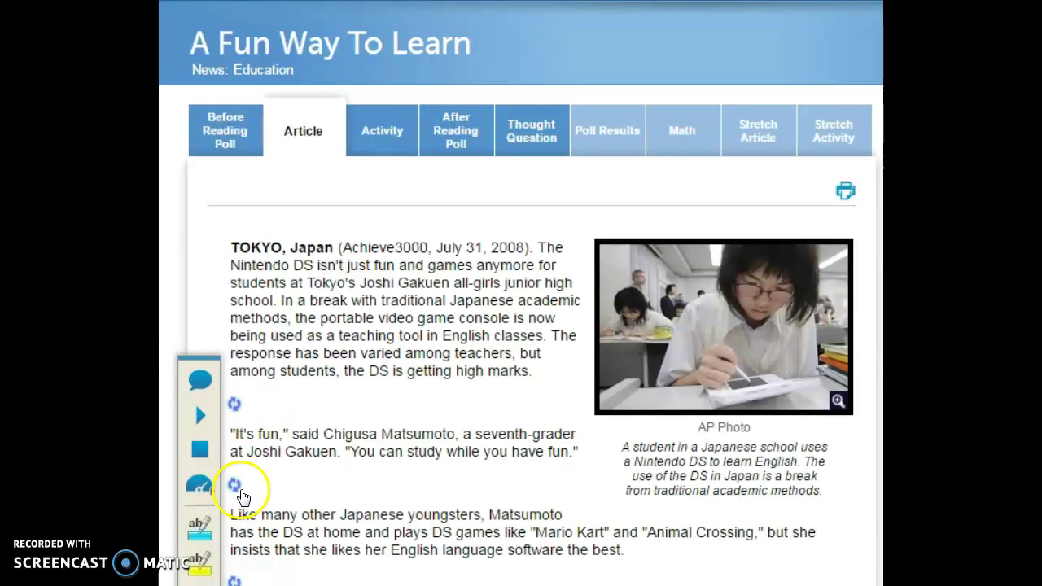
{"action": "scroll", "coordinate": [244, 492], "scroll_direction": "down", "scroll_amount": 2}
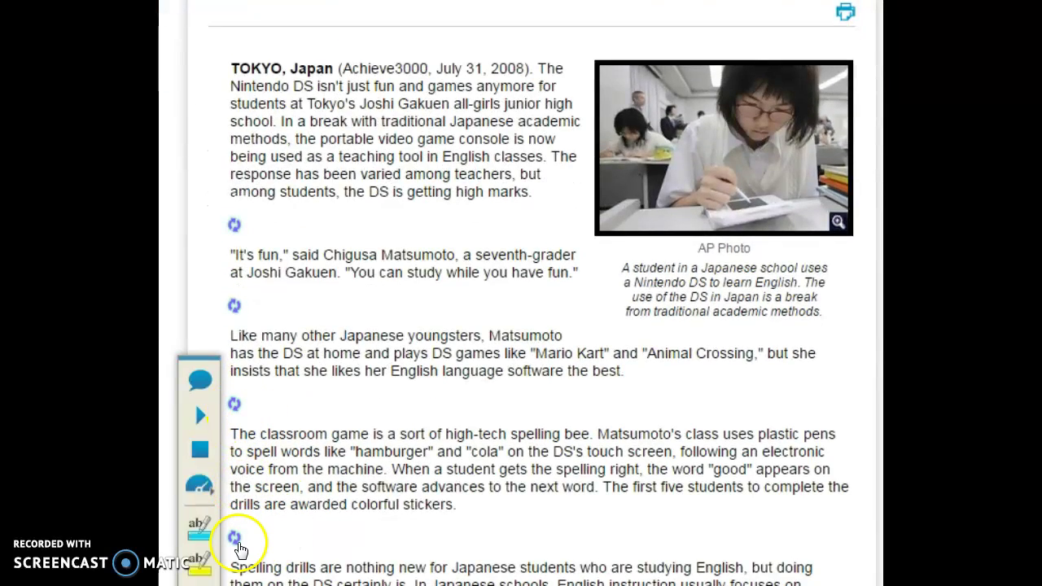
{"action": "scroll", "coordinate": [244, 553], "scroll_direction": "down", "scroll_amount": 2}
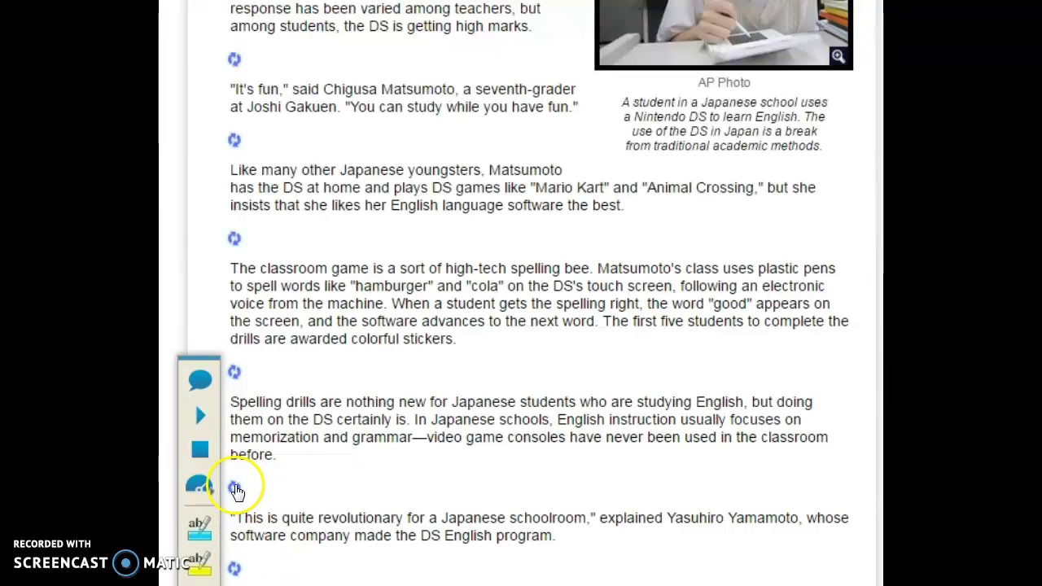
{"action": "scroll", "coordinate": [236, 488], "scroll_direction": "up", "scroll_amount": 4}
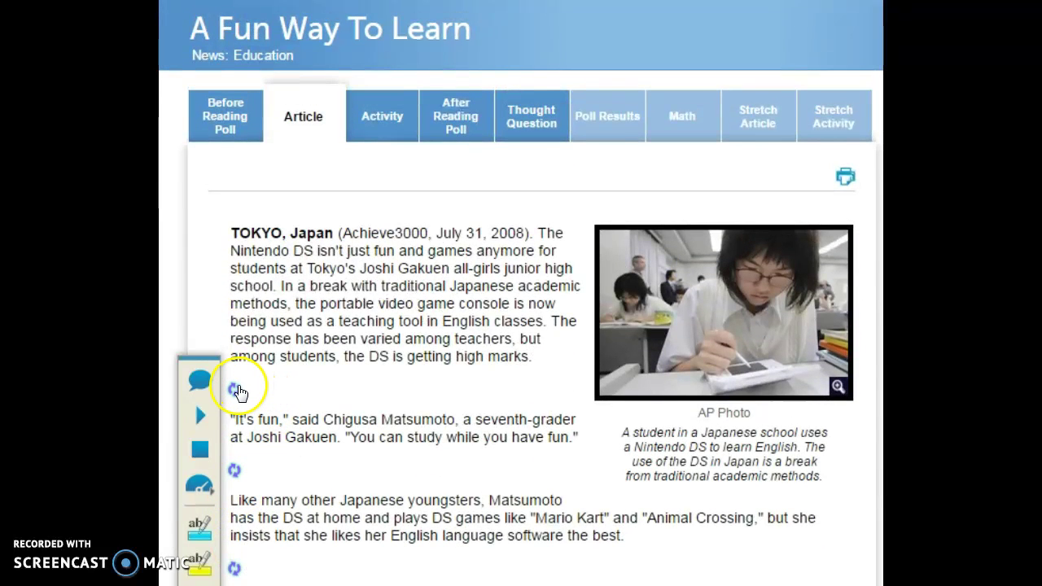
{"action": "left_click", "coordinate": [235, 390]}
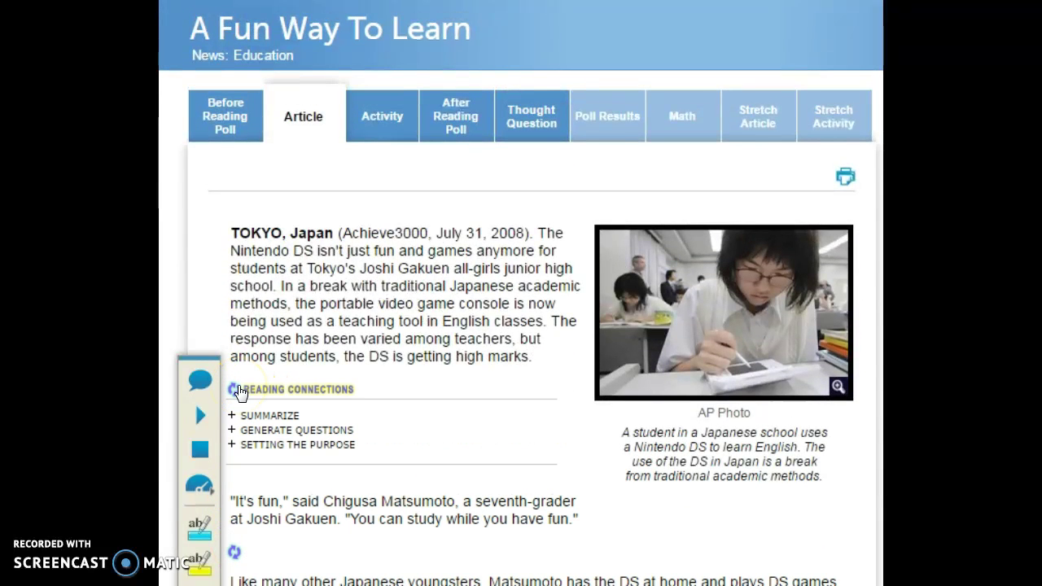
Expand the Summarize, Generate Questions and Setting the Purpose note areas
{"action": "left_click", "coordinate": [291, 418]}
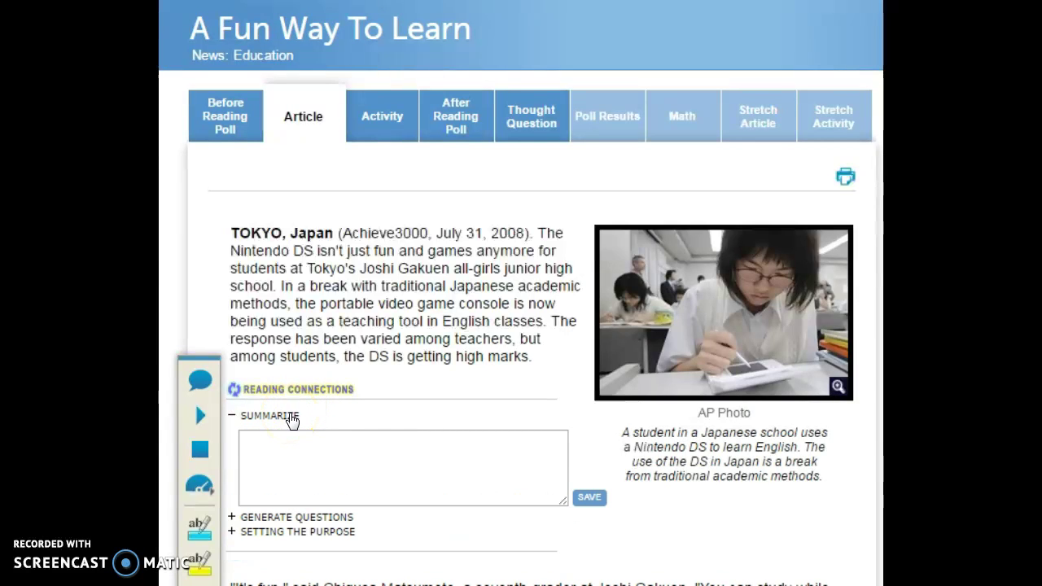
{"action": "left_click", "coordinate": [339, 519]}
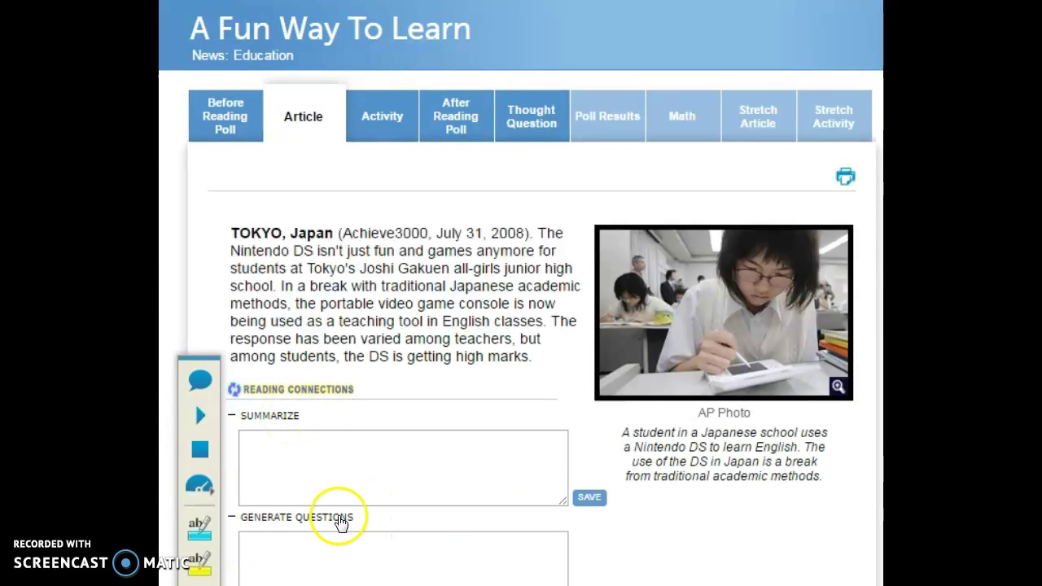
{"action": "scroll", "coordinate": [341, 527], "scroll_direction": "down", "scroll_amount": 2}
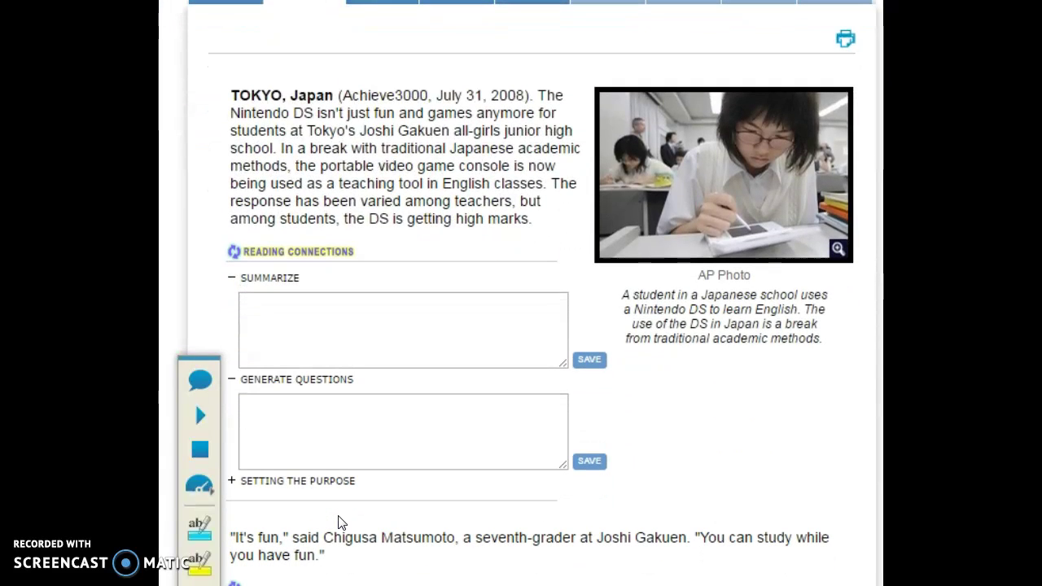
{"action": "left_click", "coordinate": [343, 481]}
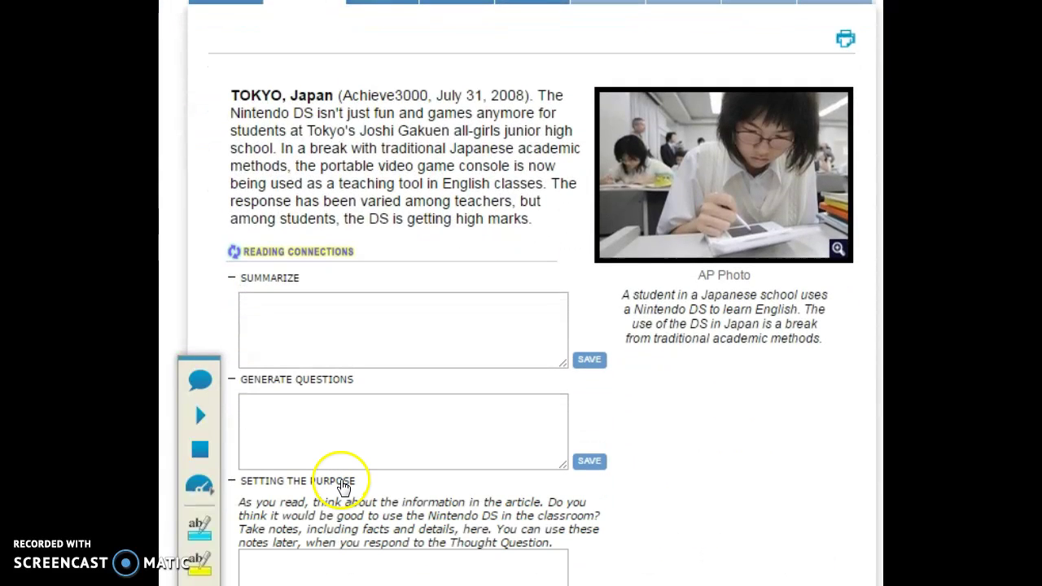
{"action": "scroll", "coordinate": [343, 489], "scroll_direction": "down", "scroll_amount": 2}
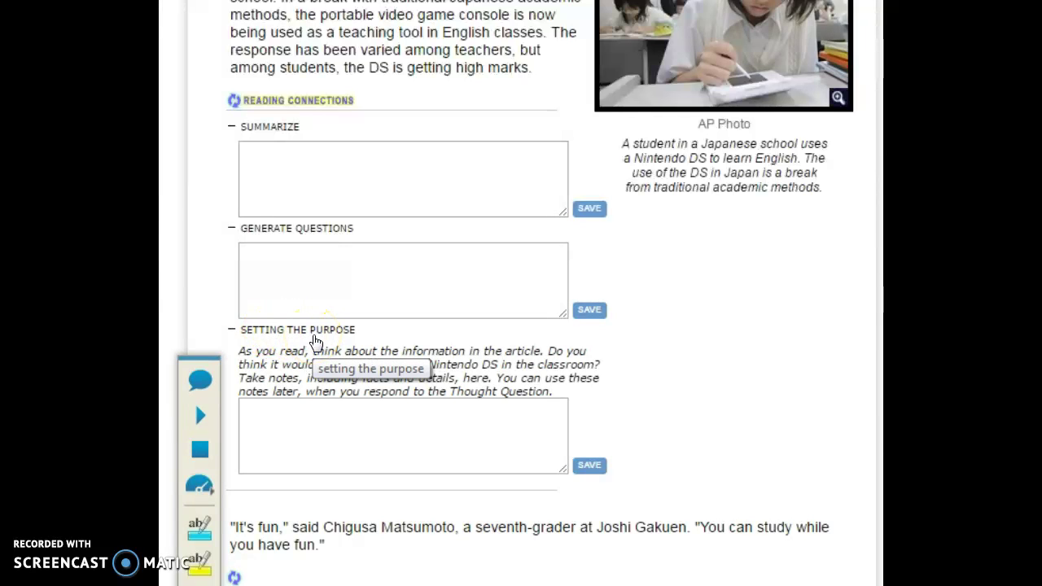
Write the Setting the Purpose note 'think that using the Nintendo DS would help engage the students'
{"action": "left_click", "coordinate": [284, 403]}
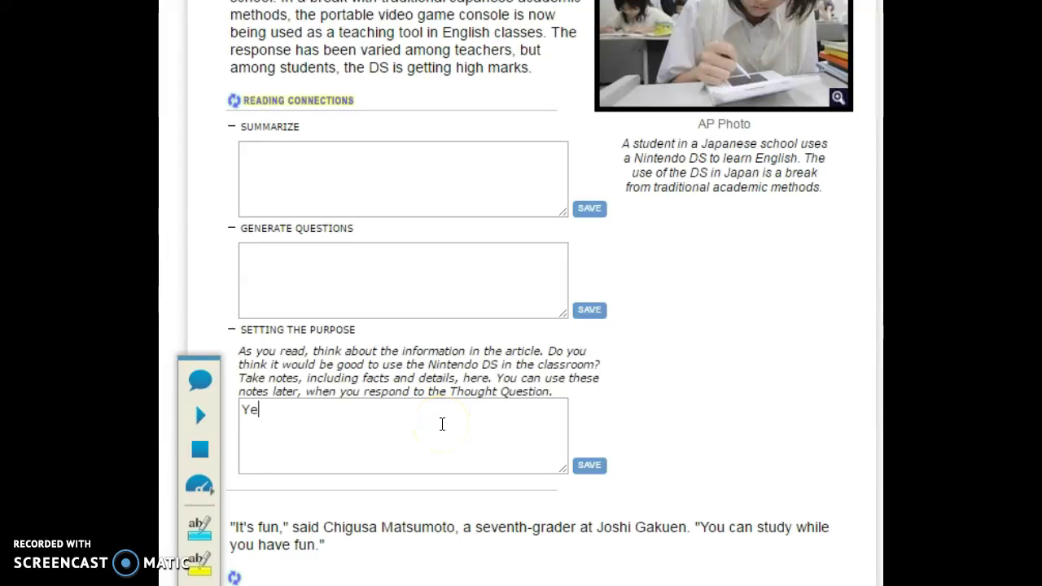
{"action": "type", "text": "think tha"}
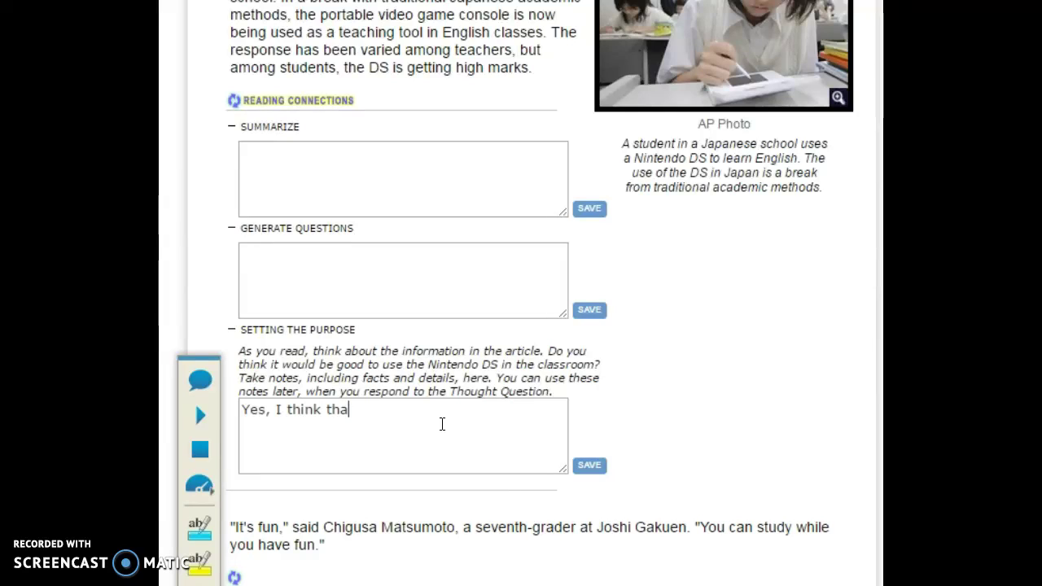
{"action": "type", "text": "t using the Nintend"}
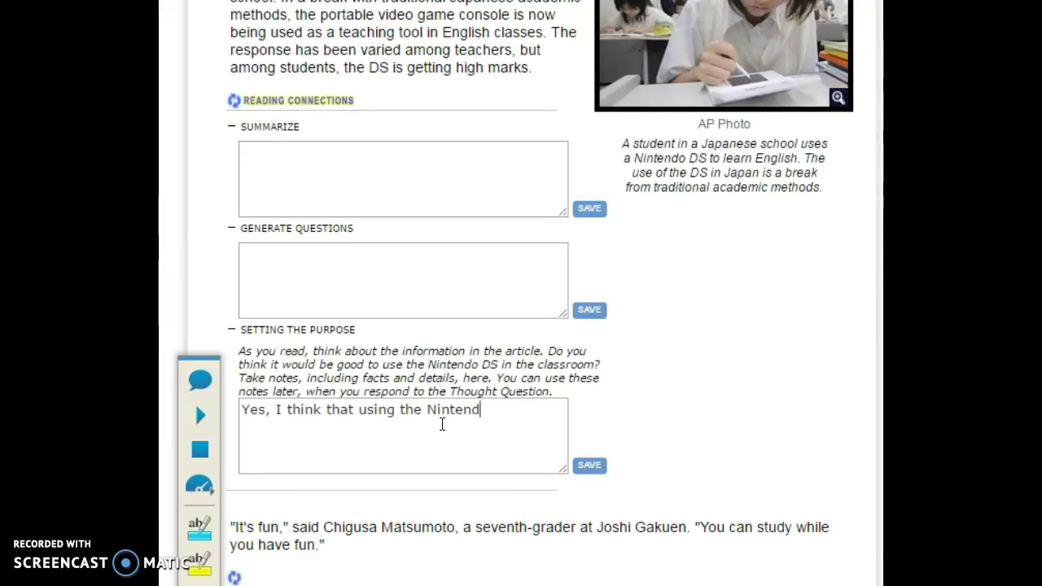
{"action": "type", "text": "o DS woul"}
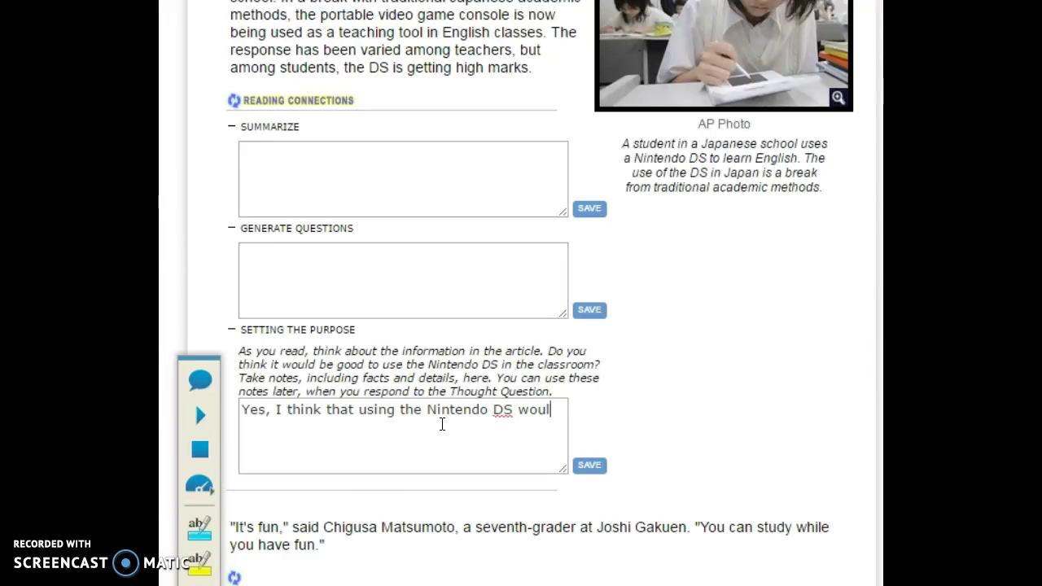
{"action": "type", "text": "d help engage "}
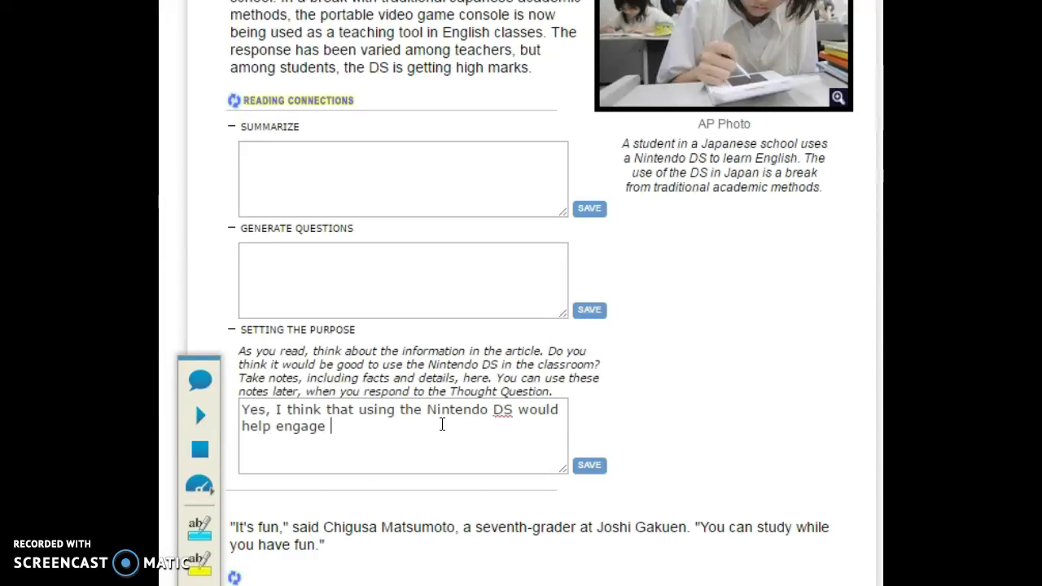
{"action": "type", "text": "the students."}
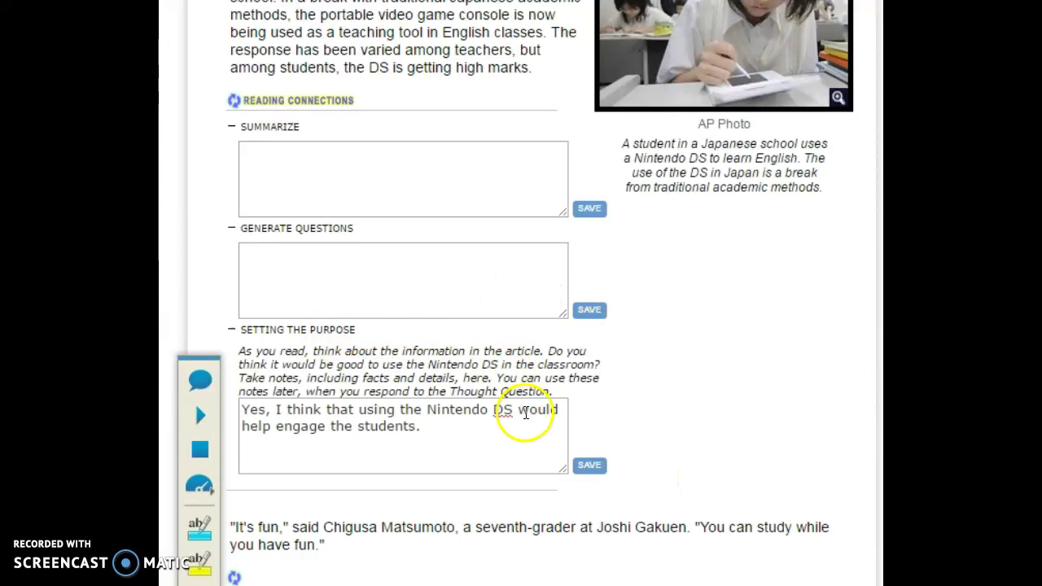
{"action": "scroll", "coordinate": [594, 431], "scroll_direction": "up", "scroll_amount": 5}
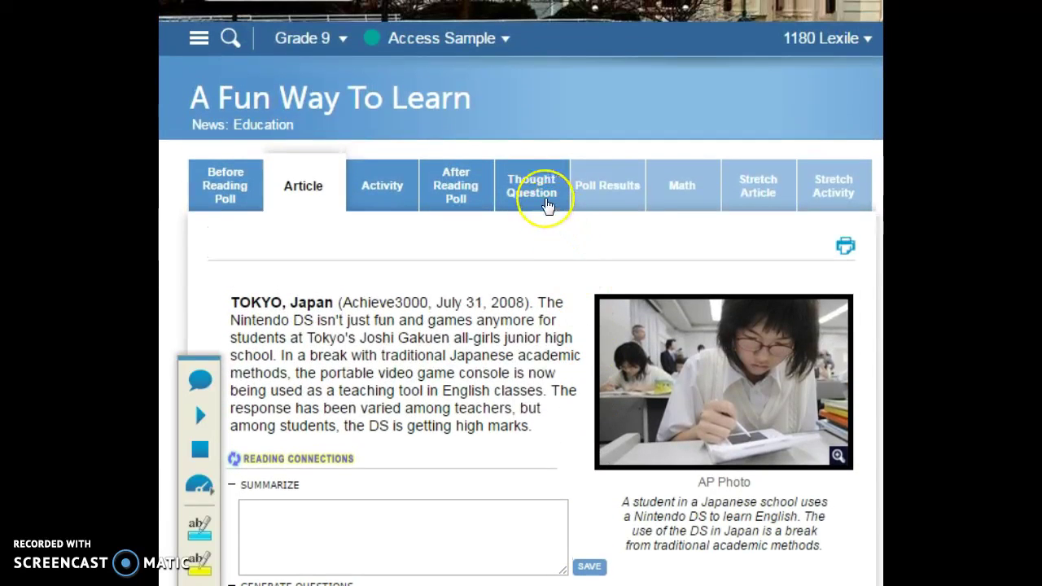
Switch to the Thought Question and confirm Draft 1 holds the imported Article note
{"action": "left_click", "coordinate": [547, 203]}
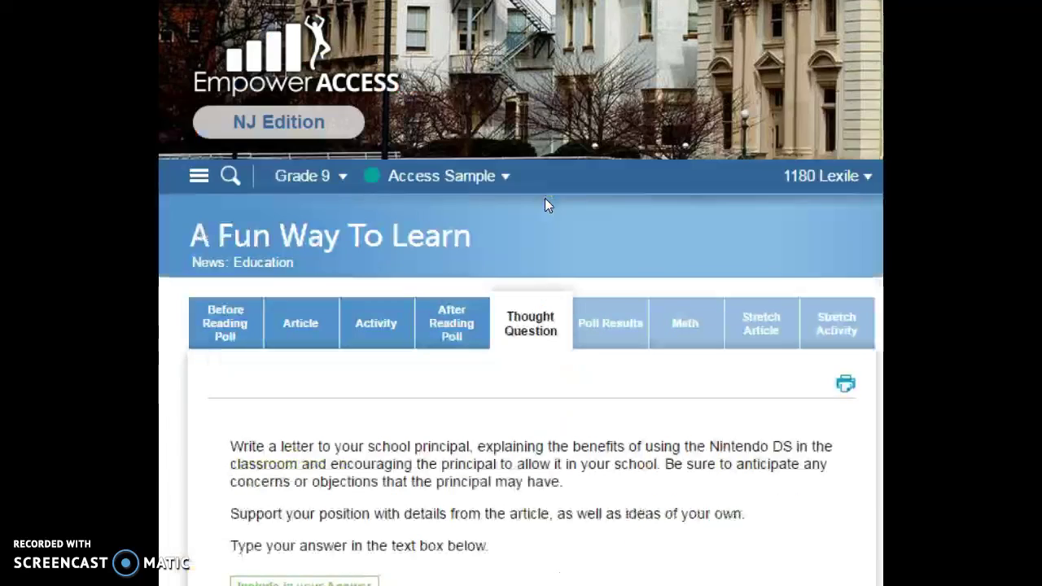
{"action": "scroll", "coordinate": [551, 210], "scroll_direction": "down", "scroll_amount": 4}
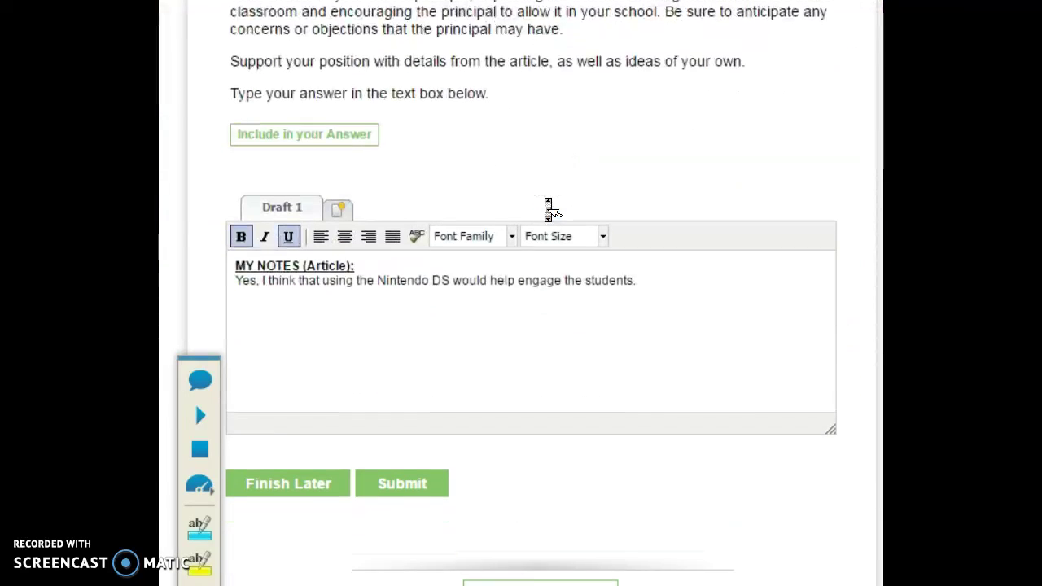
{"action": "left_click", "coordinate": [664, 285]}
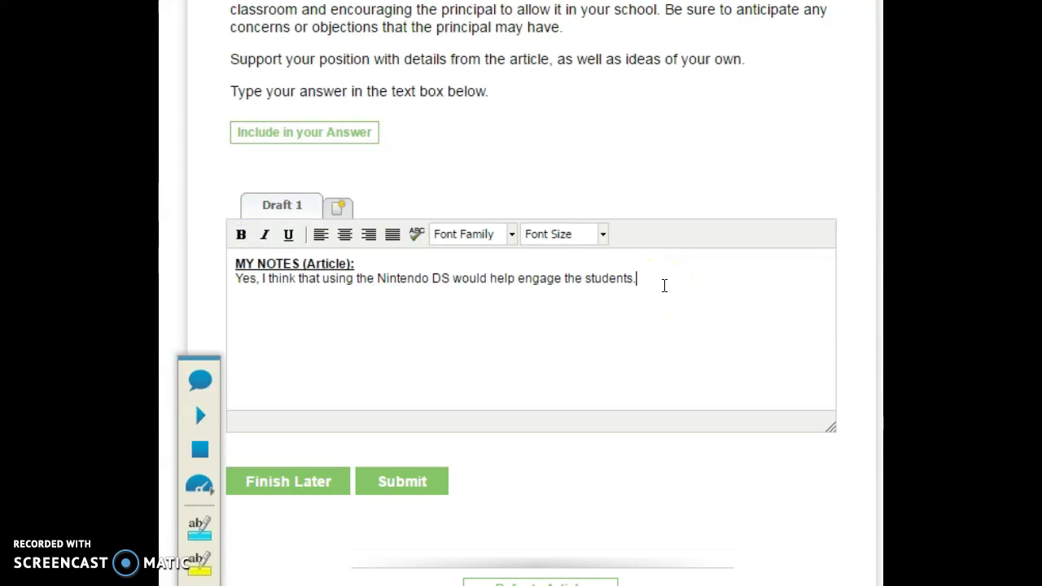
{"action": "scroll", "coordinate": [665, 295], "scroll_direction": "up", "scroll_amount": 3}
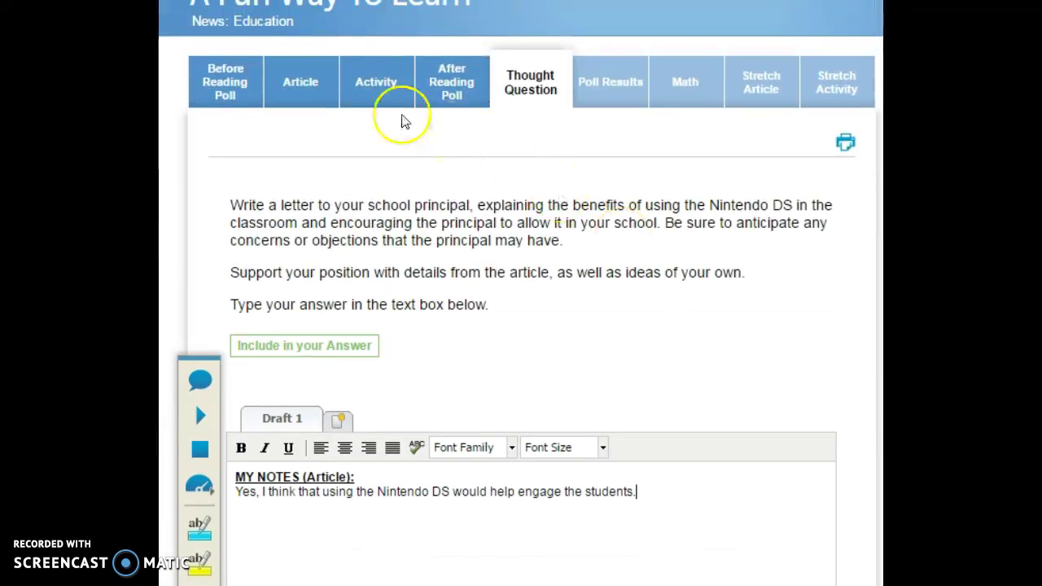
Open the Article and turn on click-to-read, trying it on the opening paragraphs
{"action": "left_click", "coordinate": [320, 82]}
{"action": "scroll", "coordinate": [422, 294], "scroll_direction": "down", "scroll_amount": 4}
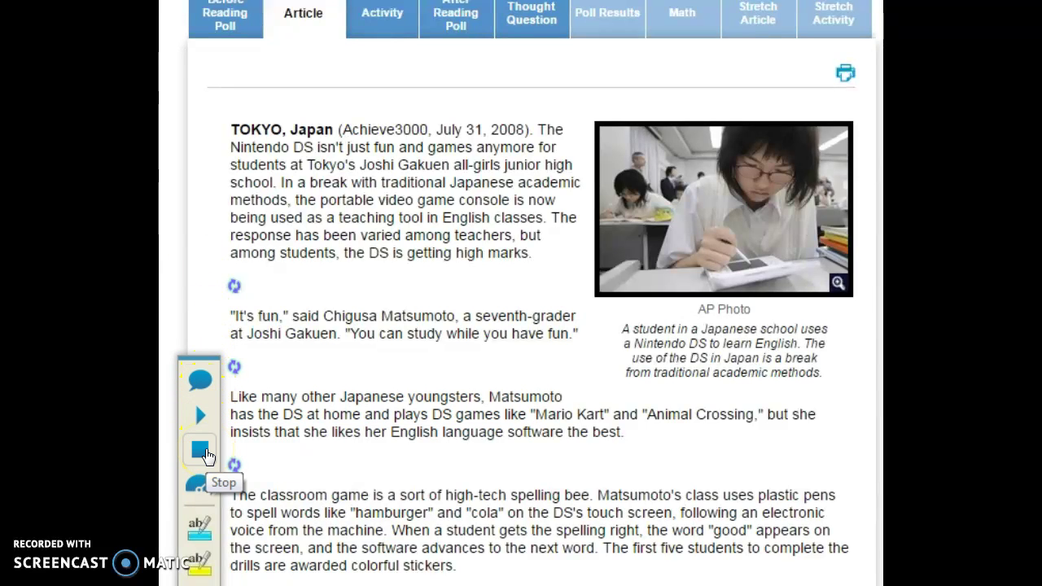
{"action": "left_click", "coordinate": [210, 380]}
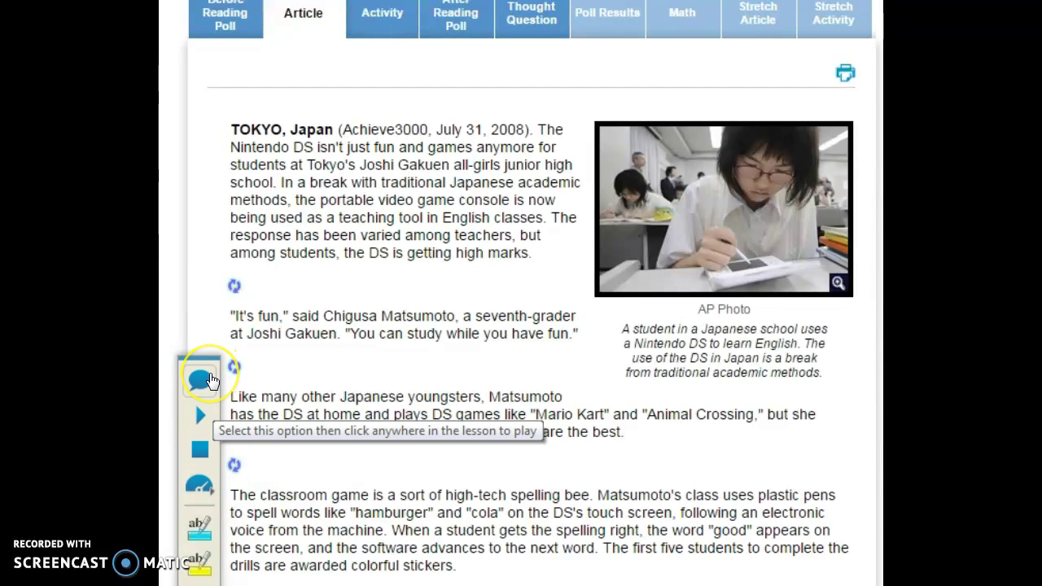
{"action": "left_click", "coordinate": [205, 313]}
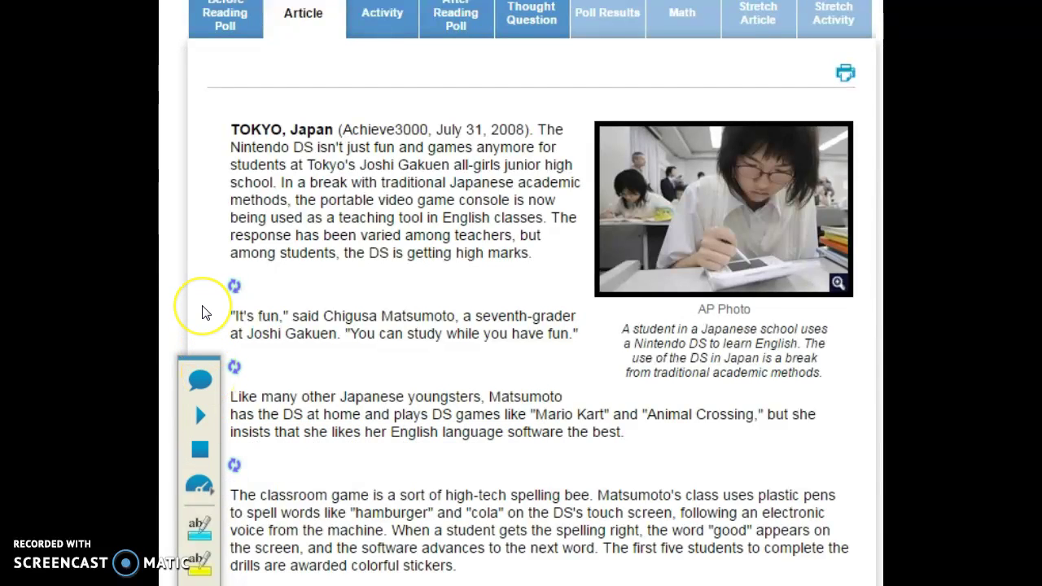
{"action": "left_click", "coordinate": [210, 203]}
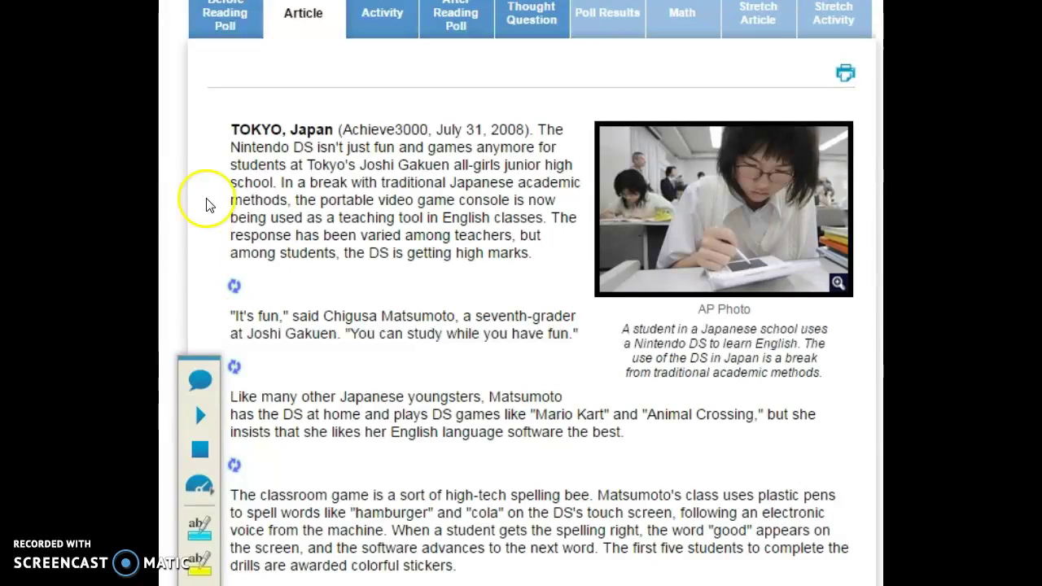
{"action": "left_click", "coordinate": [210, 395]}
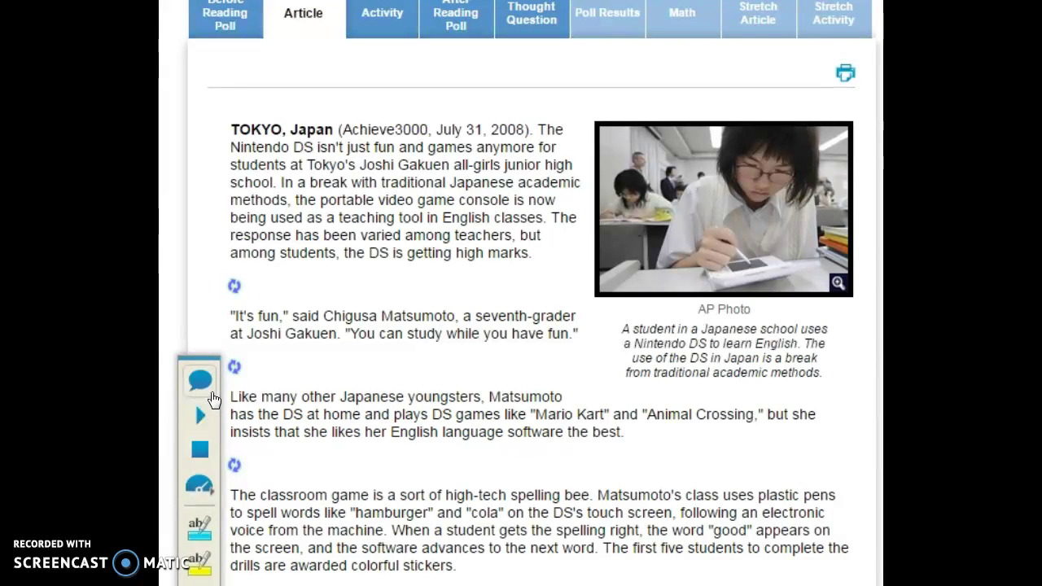
Have the first paragraph, from TOKYO, read aloud, stop it, and show the audio speed choices
{"action": "left_click", "coordinate": [233, 127]}
{"action": "left_click_drag", "start_coordinate": [233, 128], "coordinate": [558, 251]}
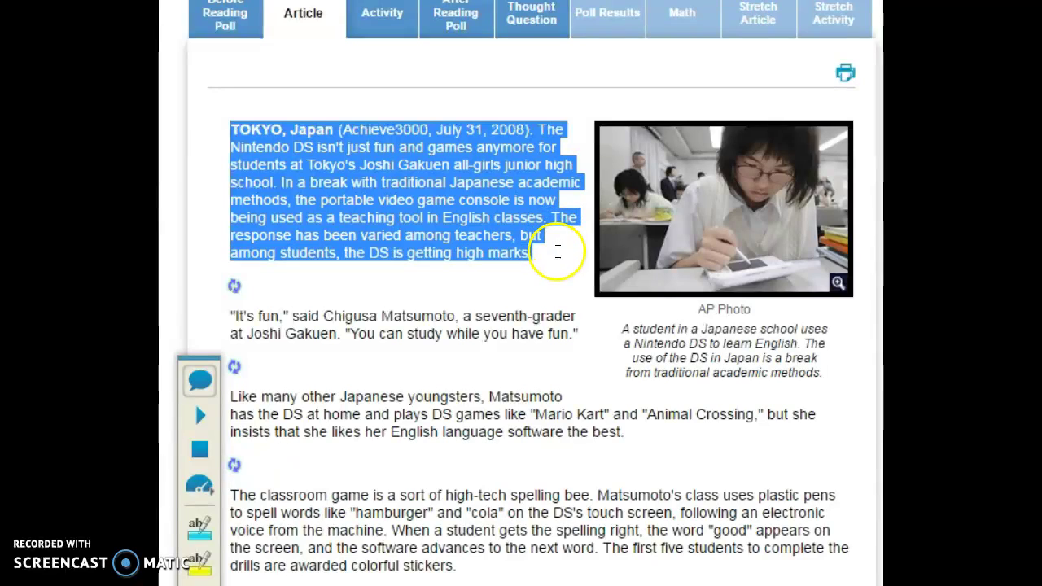
{"action": "left_click", "coordinate": [204, 416]}
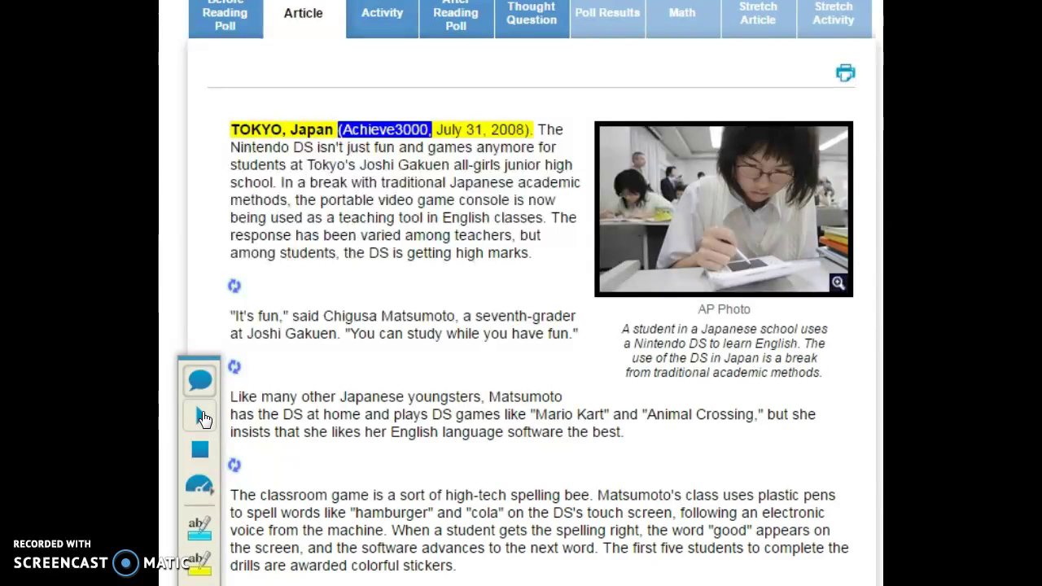
{"action": "left_click", "coordinate": [201, 450]}
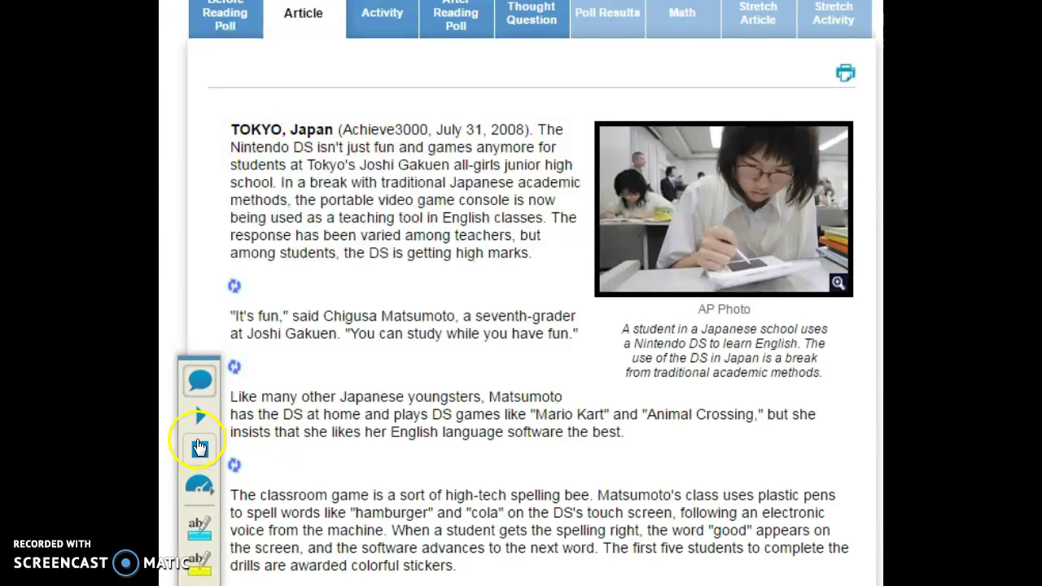
{"action": "left_click", "coordinate": [209, 465]}
{"action": "left_click", "coordinate": [213, 496]}
Cycle the read-aloud speed through Slow, Medium and Fast
{"action": "left_click", "coordinate": [241, 512]}
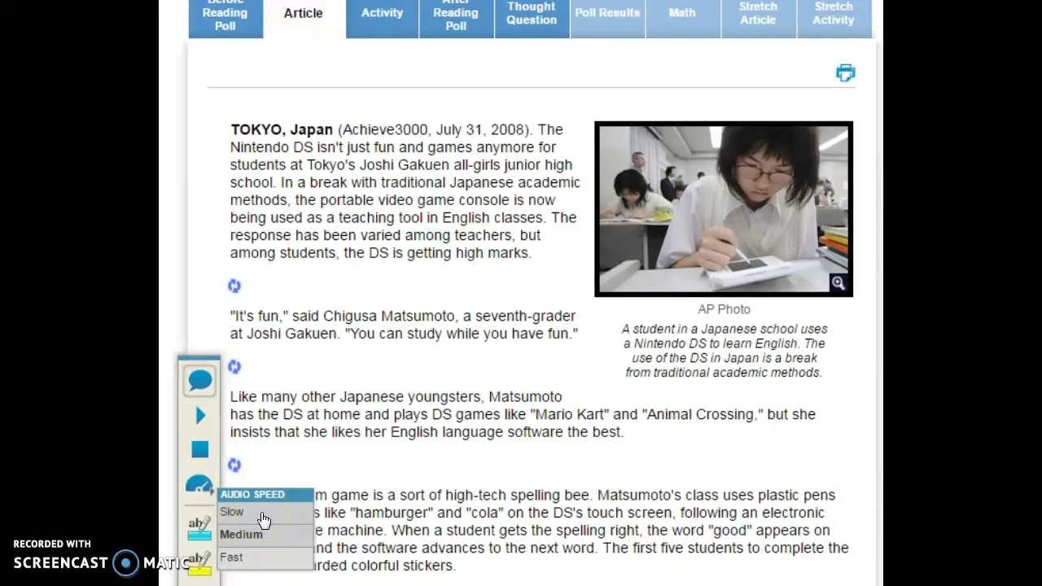
{"action": "left_click", "coordinate": [281, 542]}
{"action": "left_click", "coordinate": [283, 561]}
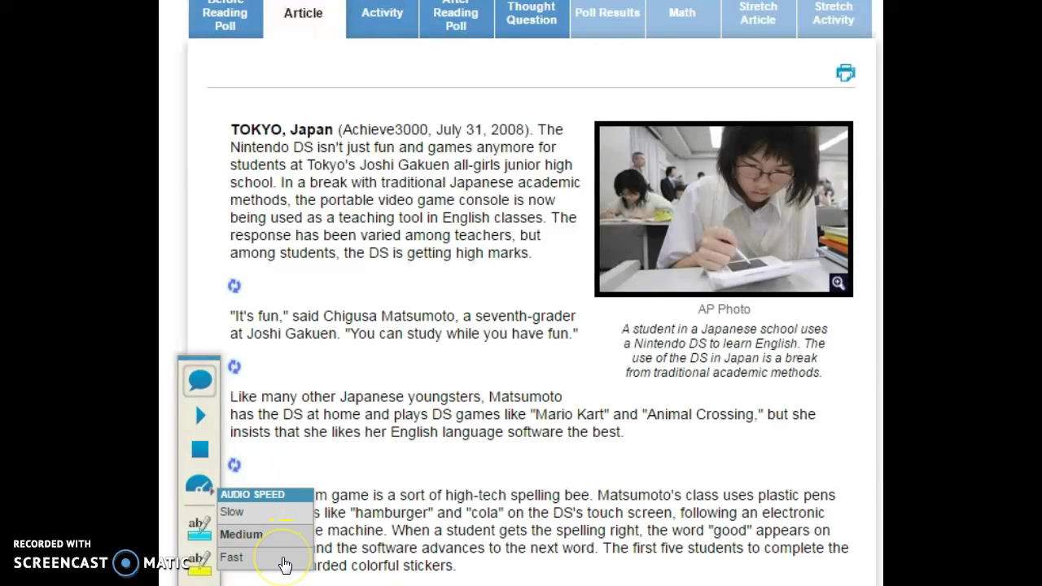
Close the speed menu, have the second paragraph read aloud, and choose blue highlighting
{"action": "left_click", "coordinate": [209, 486]}
{"action": "left_click", "coordinate": [333, 458]}
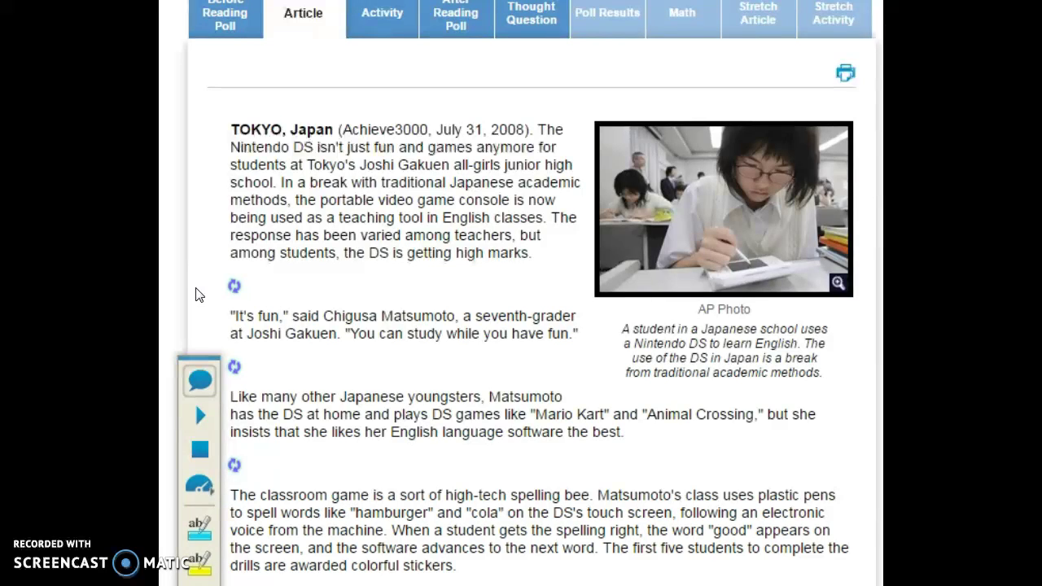
{"action": "left_click", "coordinate": [233, 286]}
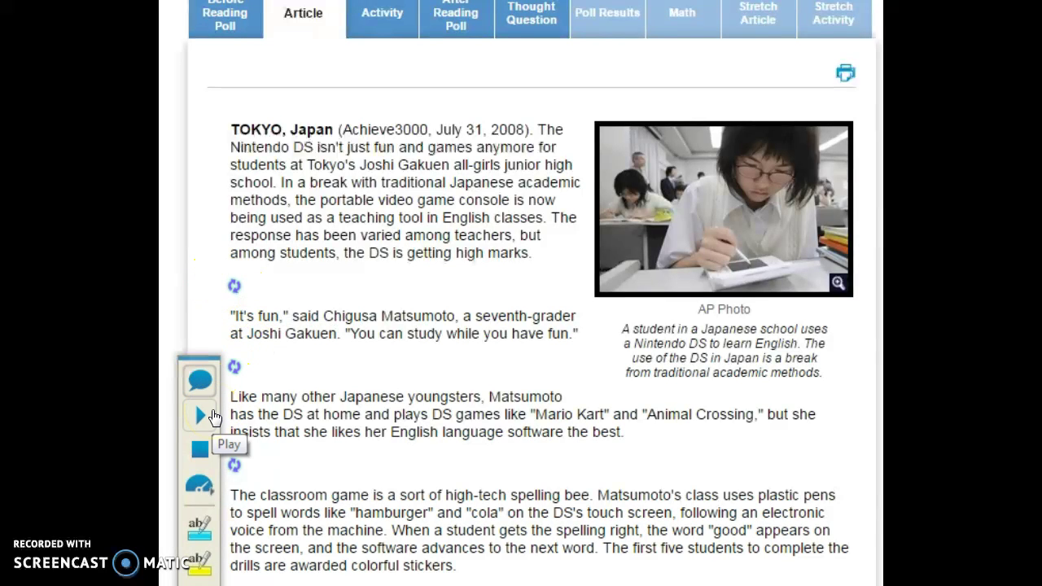
{"action": "left_click", "coordinate": [207, 542]}
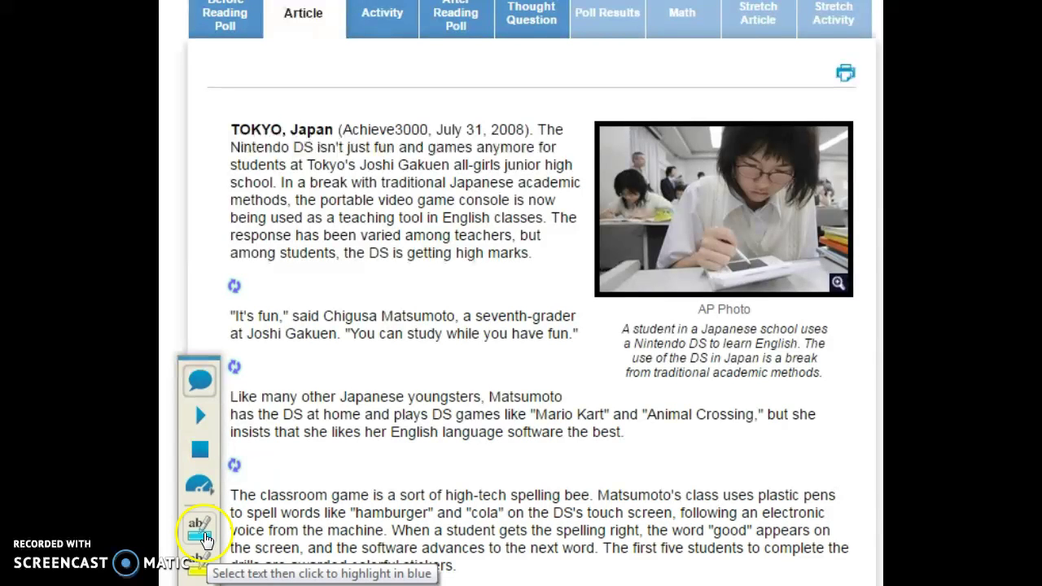
Select the whole "It's fun" paragraph and highlight it in blue
{"action": "left_click", "coordinate": [207, 553]}
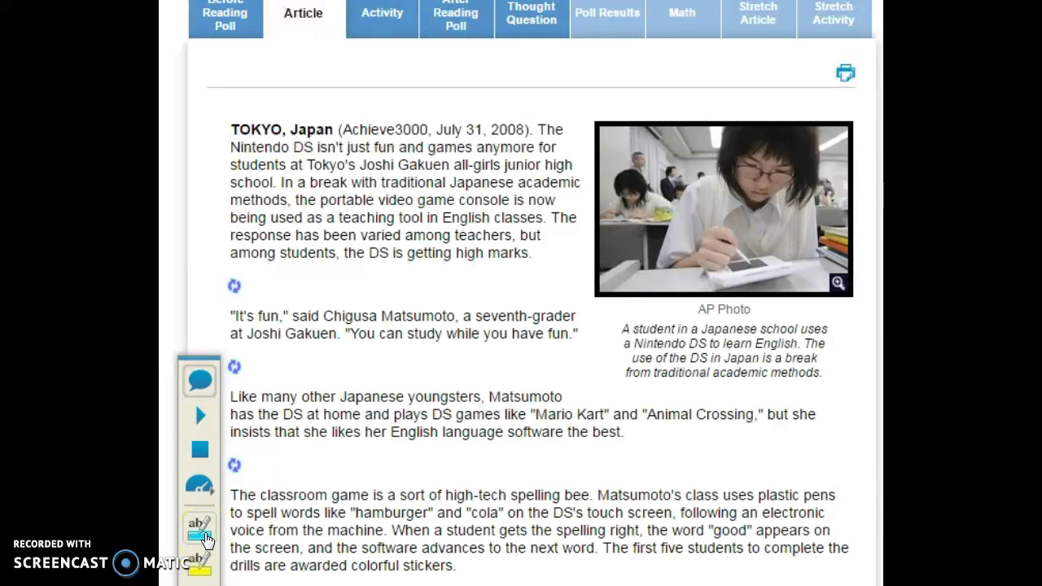
{"action": "left_click", "coordinate": [230, 318]}
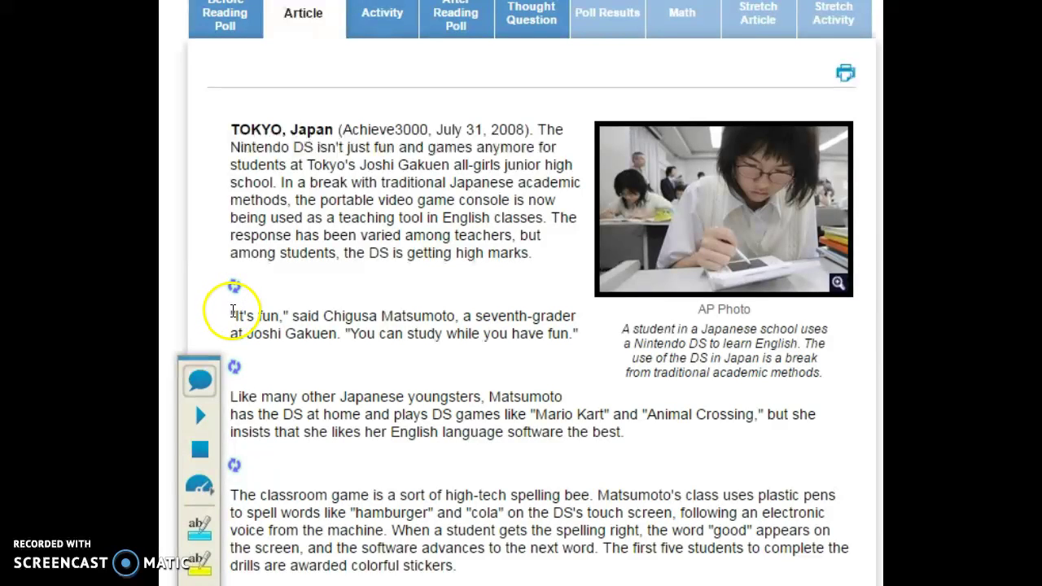
{"action": "left_click", "coordinate": [233, 311]}
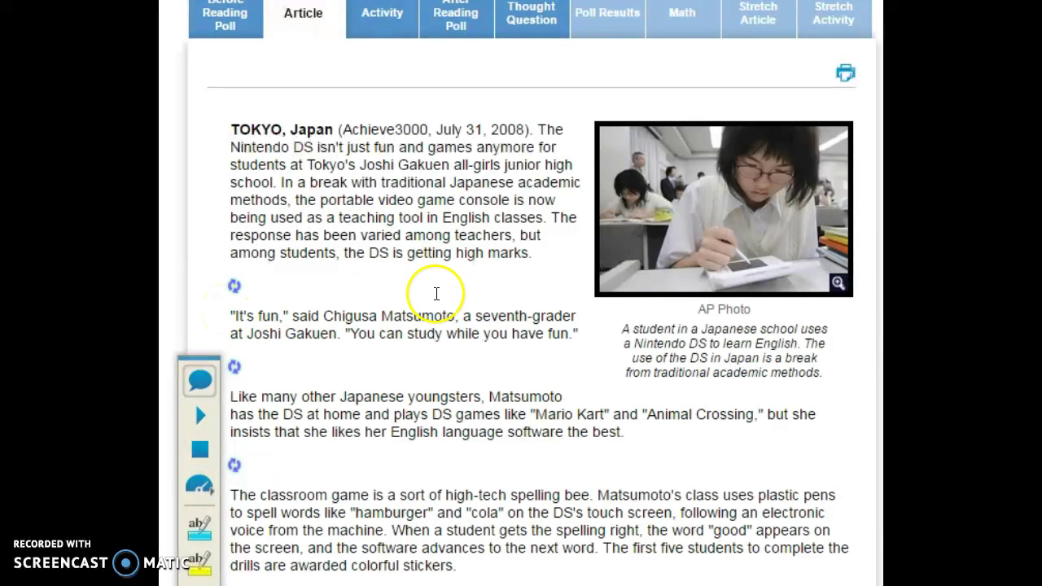
{"action": "left_click_drag", "start_coordinate": [436, 294], "coordinate": [581, 331]}
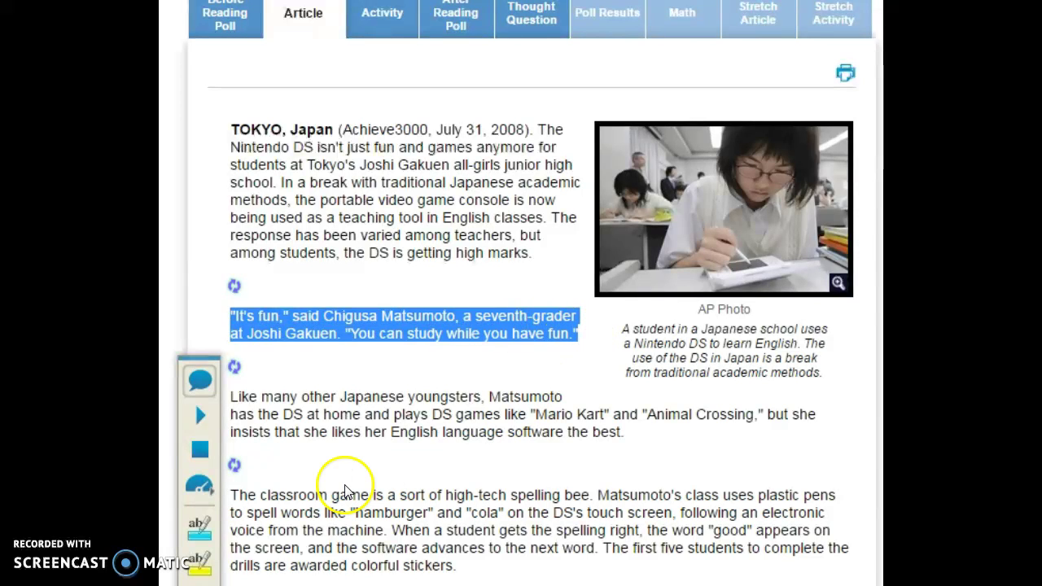
{"action": "left_click", "coordinate": [200, 536]}
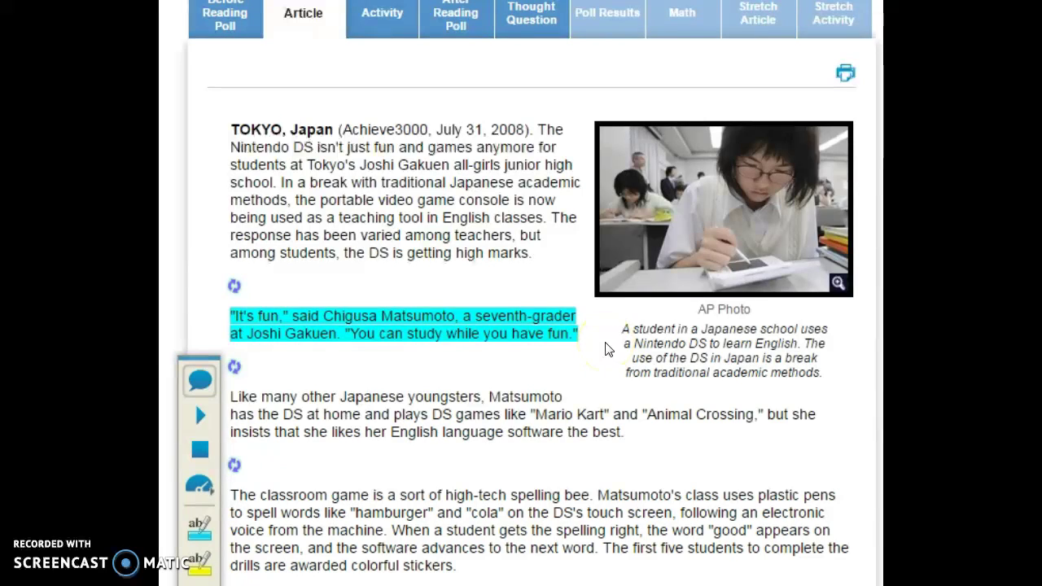